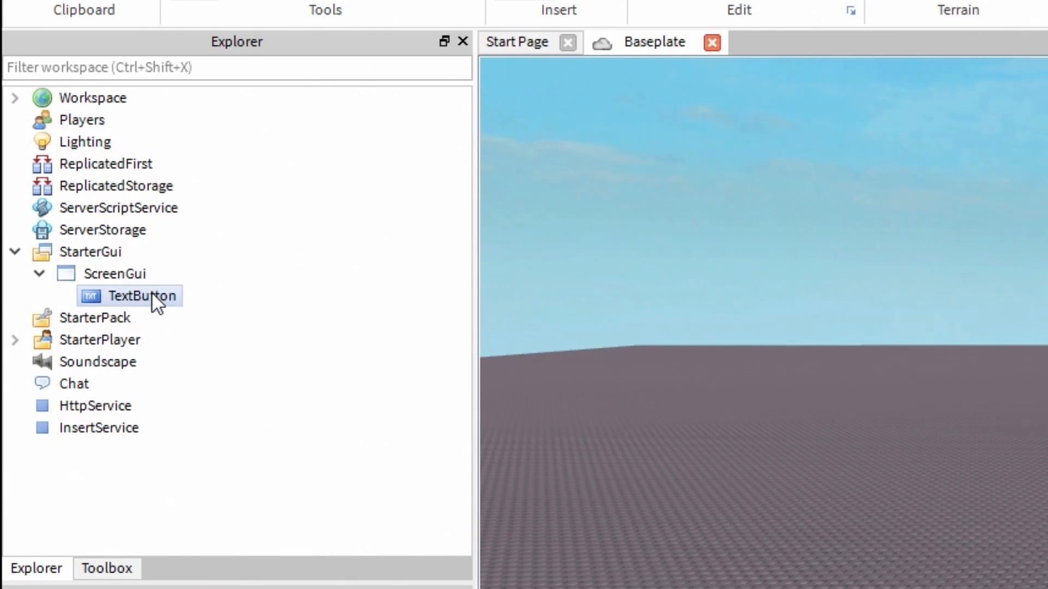
Review the ScreenGui and its TextButton under StarterGui, then clear the selection.
{"action": "left_click", "coordinate": [159, 279]}
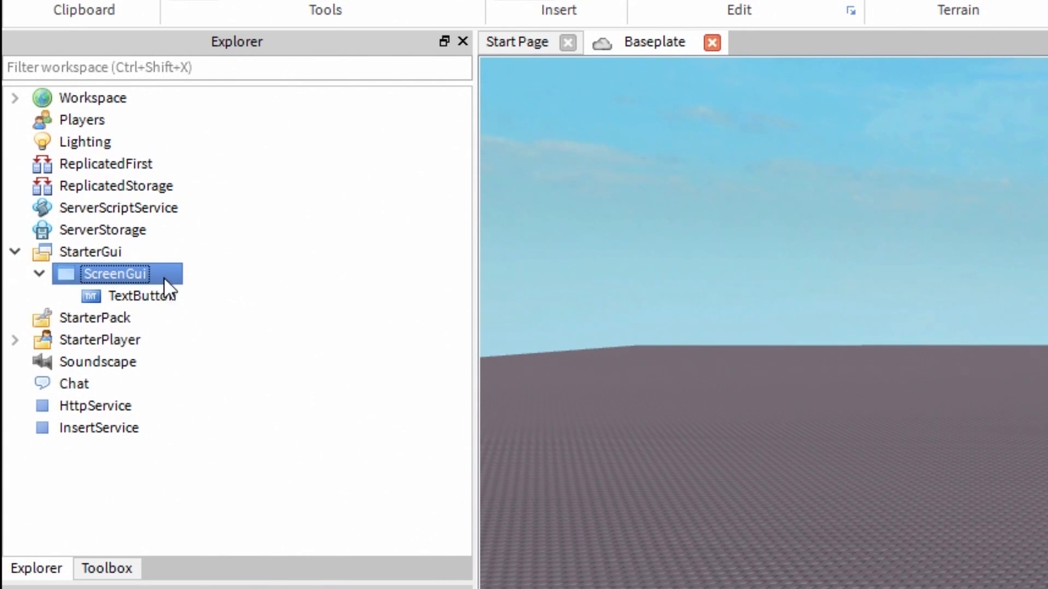
{"action": "left_click", "coordinate": [168, 296]}
{"action": "left_click", "coordinate": [254, 312]}
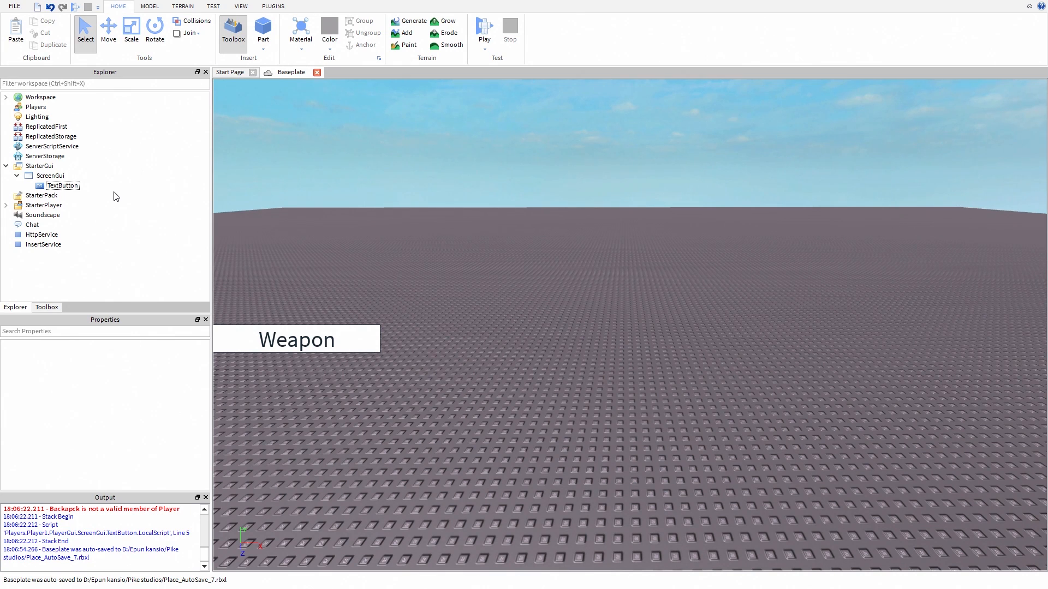
Insert the Slingshot from Toolbox > ROBLOX Sets > Weapons into the place.
{"action": "left_click", "coordinate": [51, 308]}
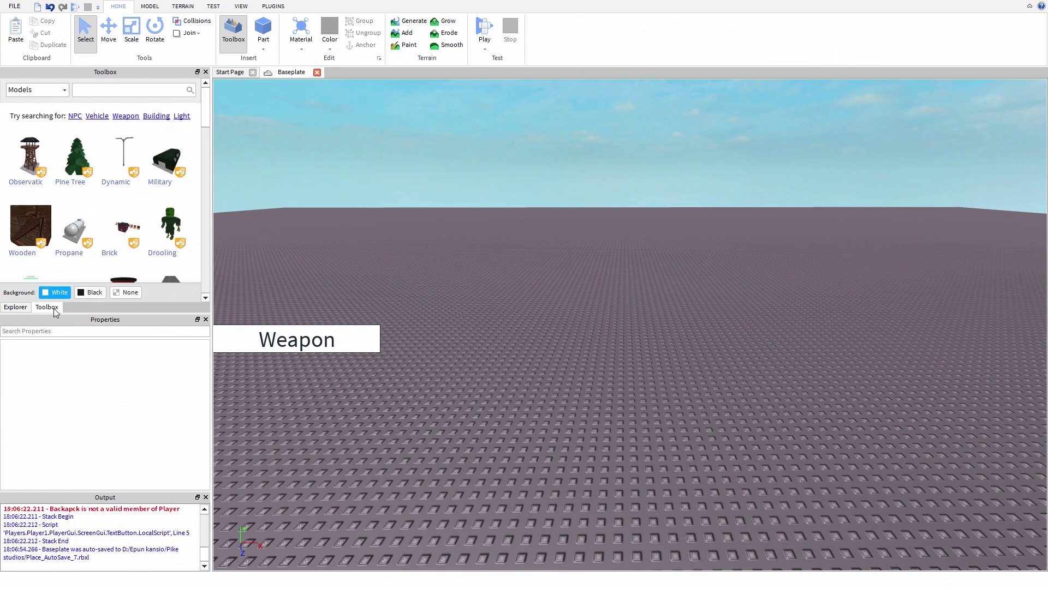
{"action": "left_click", "coordinate": [50, 92]}
{"action": "scroll", "coordinate": [40, 155], "scroll_direction": "down", "scroll_amount": 3}
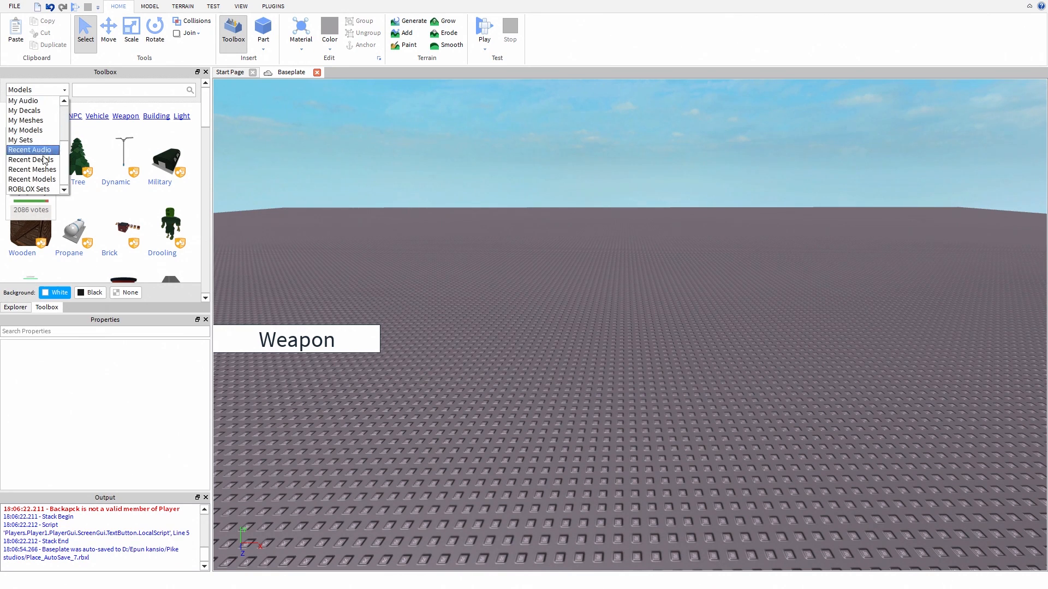
{"action": "left_click", "coordinate": [44, 189]}
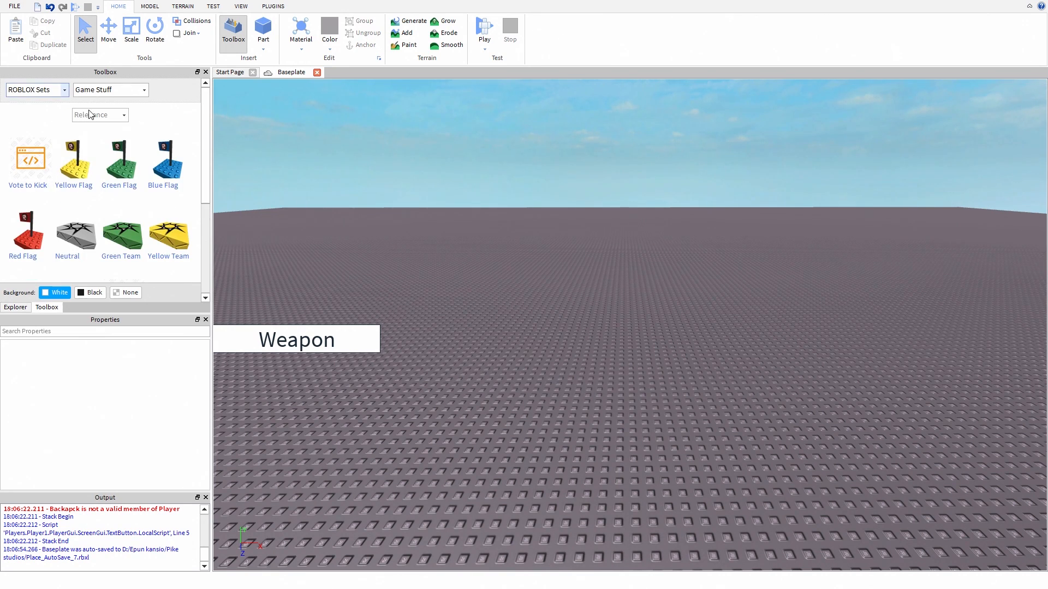
{"action": "left_click", "coordinate": [104, 92]}
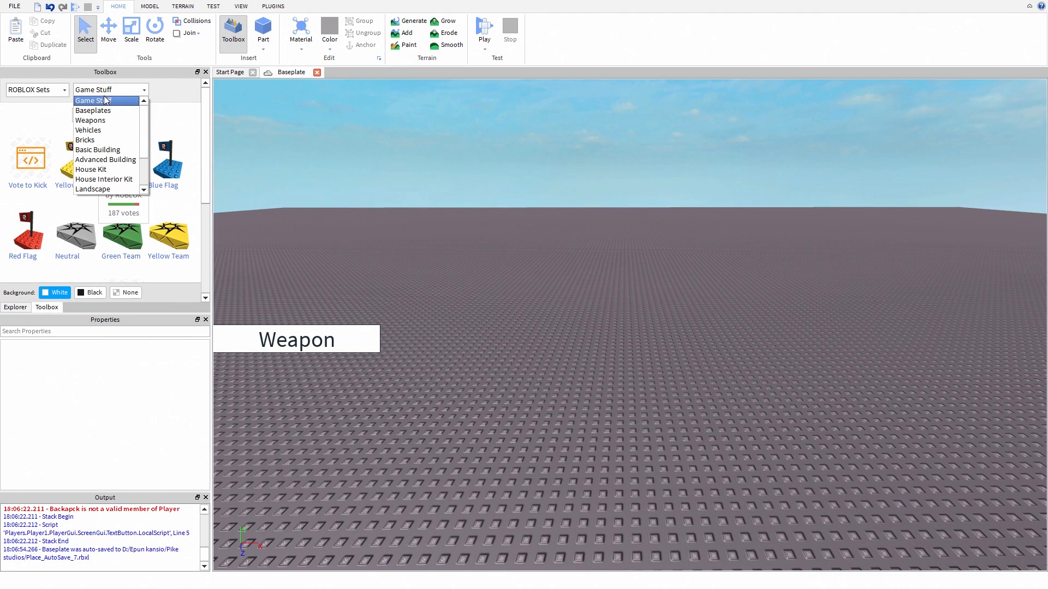
{"action": "left_click", "coordinate": [101, 119]}
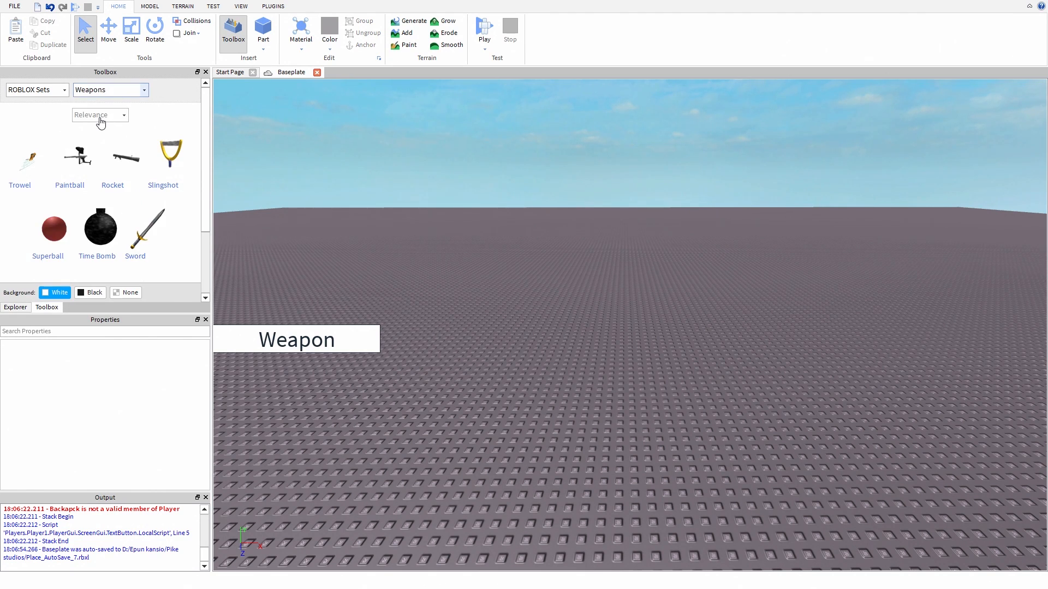
{"action": "mouse_move", "coordinate": [169, 164]}
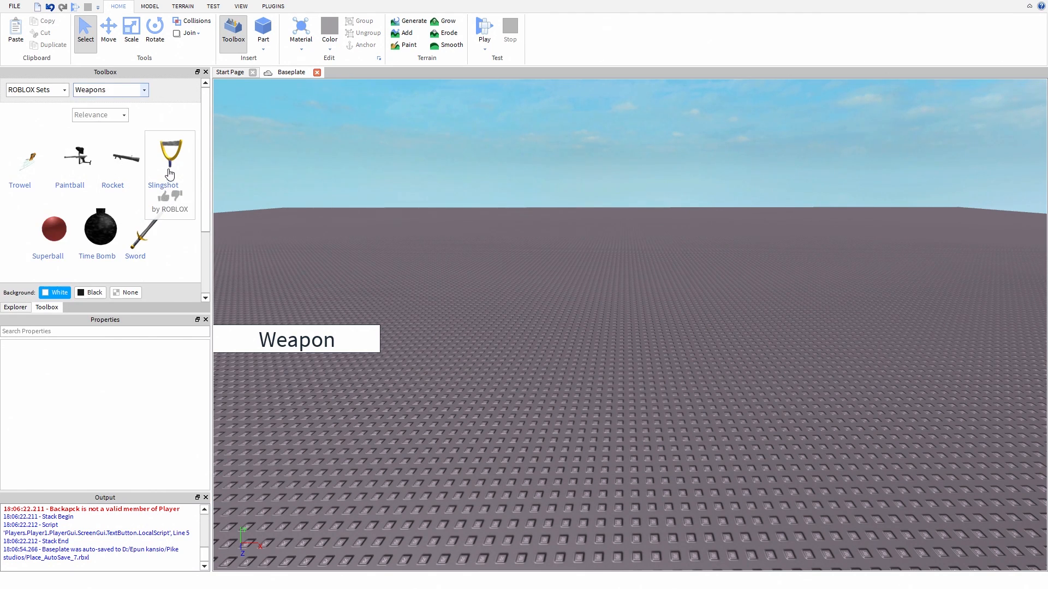
{"action": "left_click", "coordinate": [170, 175]}
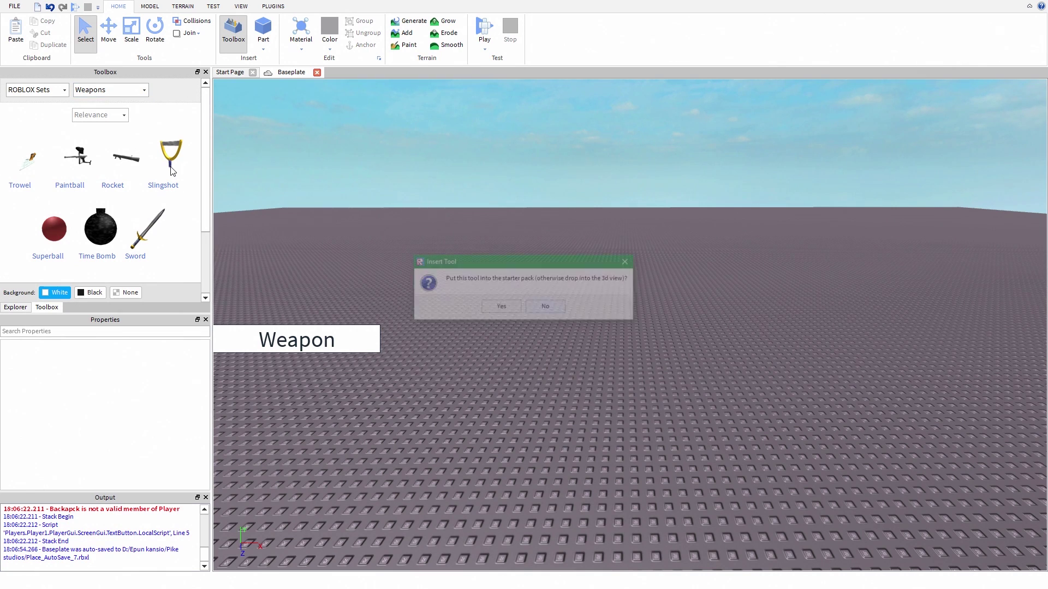
Confirm the slingshot into StarterPack, drag ClassicSlingshot into TextButton and add a LocalScript to it.
{"action": "left_click", "coordinate": [501, 307]}
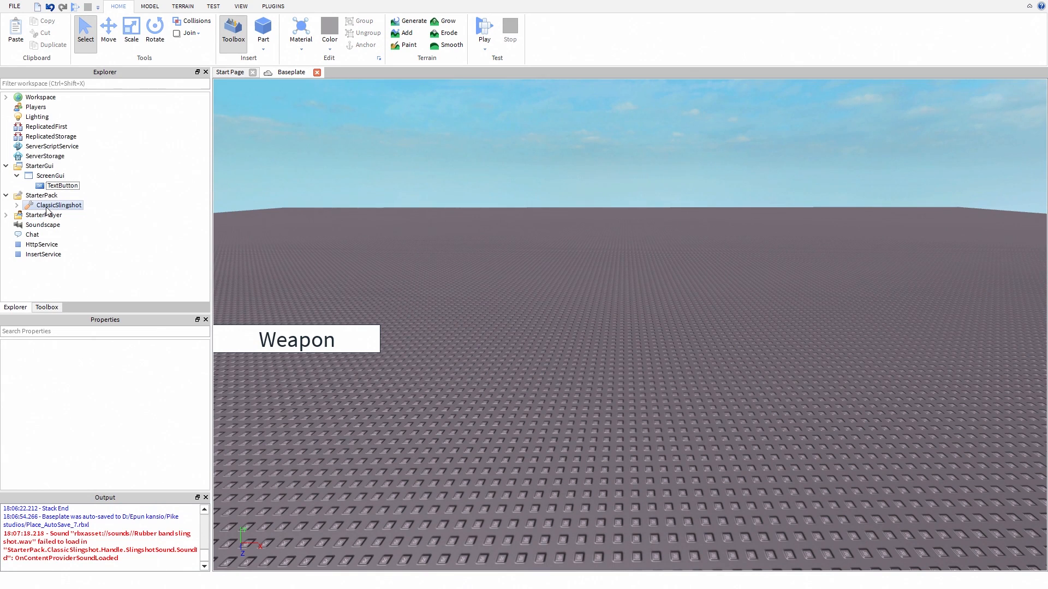
{"action": "left_click_drag", "start_coordinate": [47, 206], "coordinate": [70, 189]}
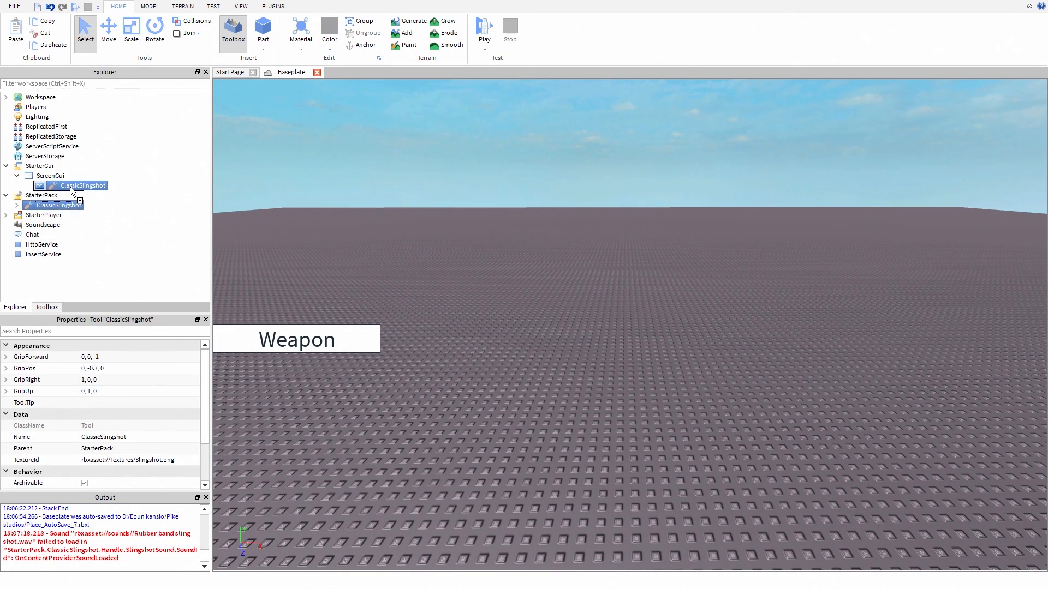
{"action": "right_click", "coordinate": [87, 186]}
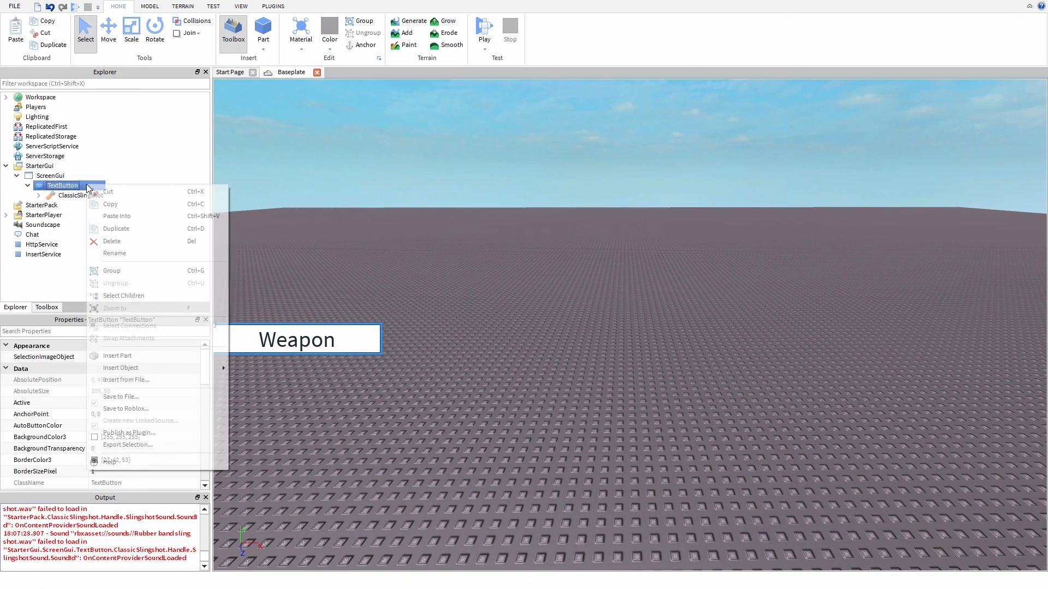
{"action": "mouse_move", "coordinate": [121, 368]}
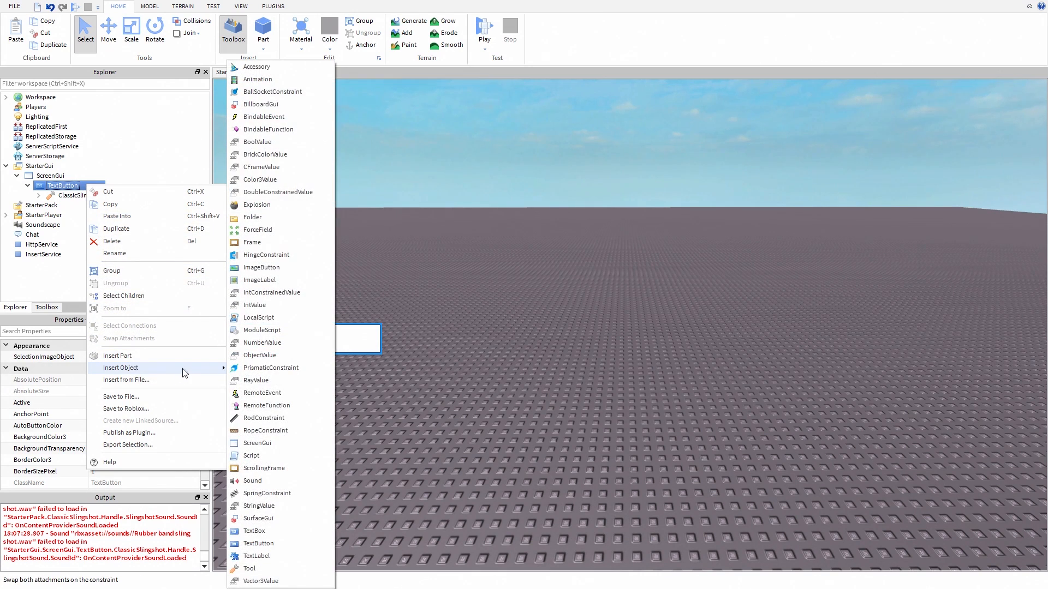
{"action": "left_click", "coordinate": [258, 317]}
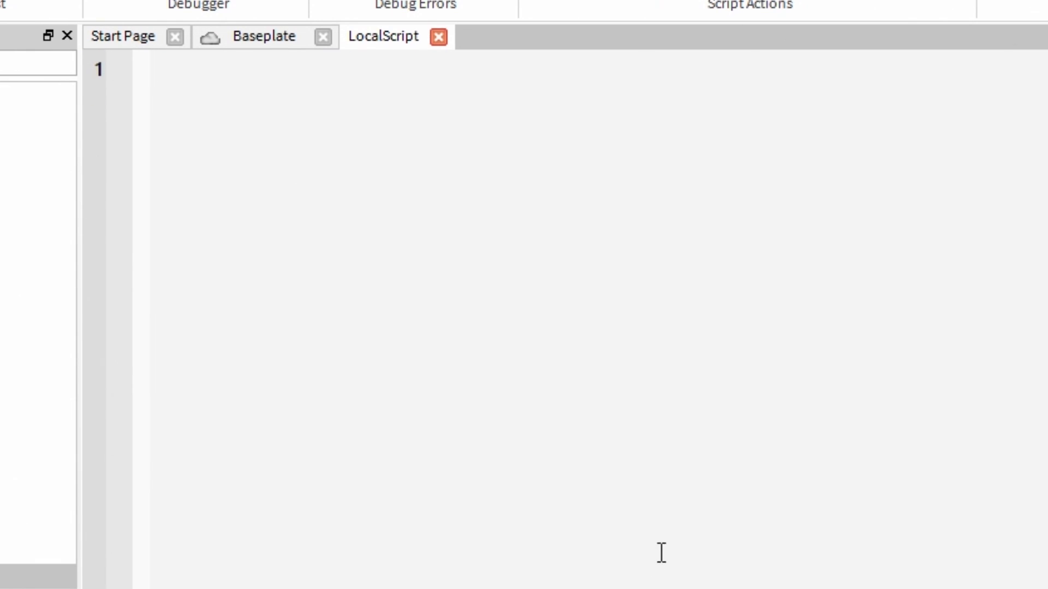
{"action": "type", "text": "local p "}
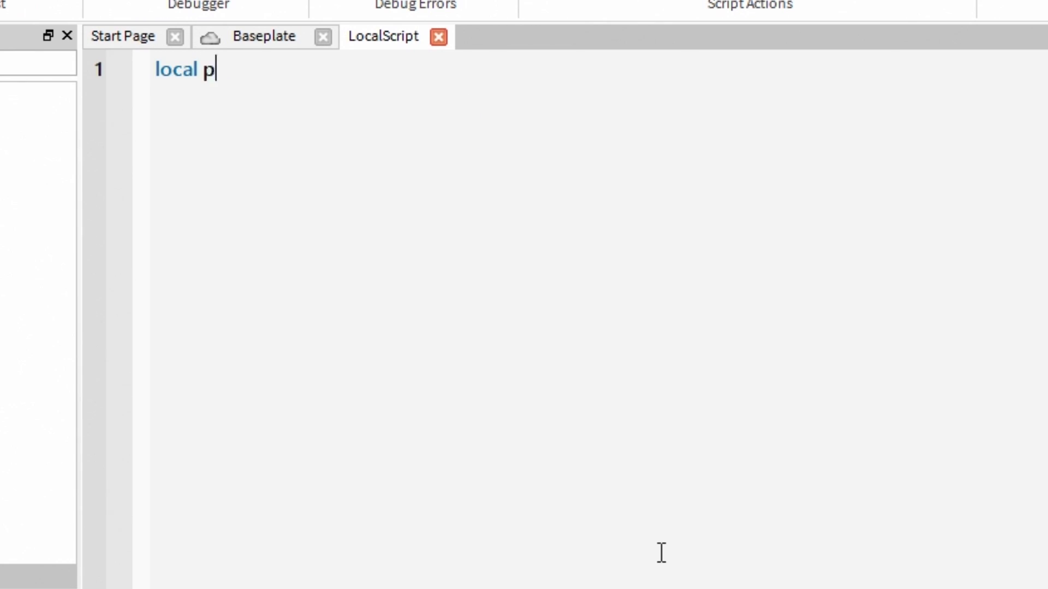
{"action": "type", "text": "="}
{"action": "type", "text": " game"}
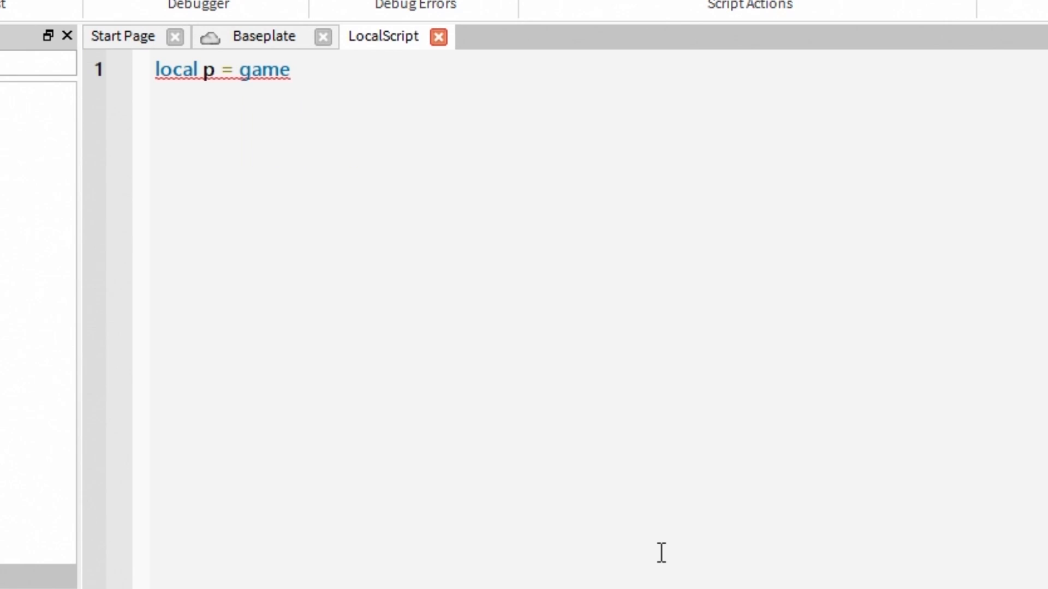
{"action": "type", "text": ".Player"}
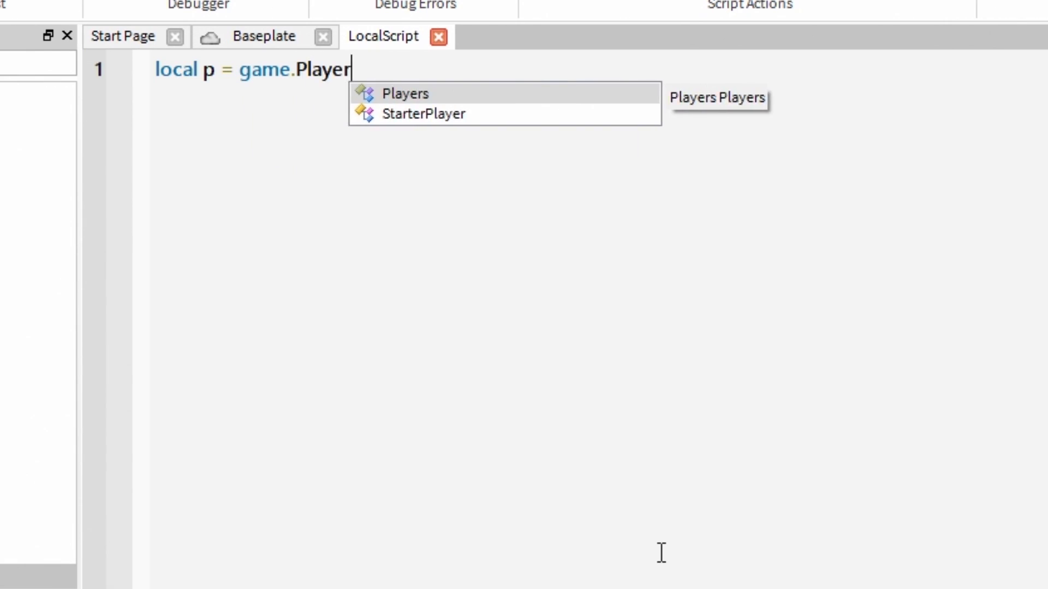
{"action": "type", "text": "s.Lo"}
Write the LocalPlayer variable and script.Parent.MouseButton1Click:connect(function() with its closing end).
{"action": "key", "text": "Tab"}
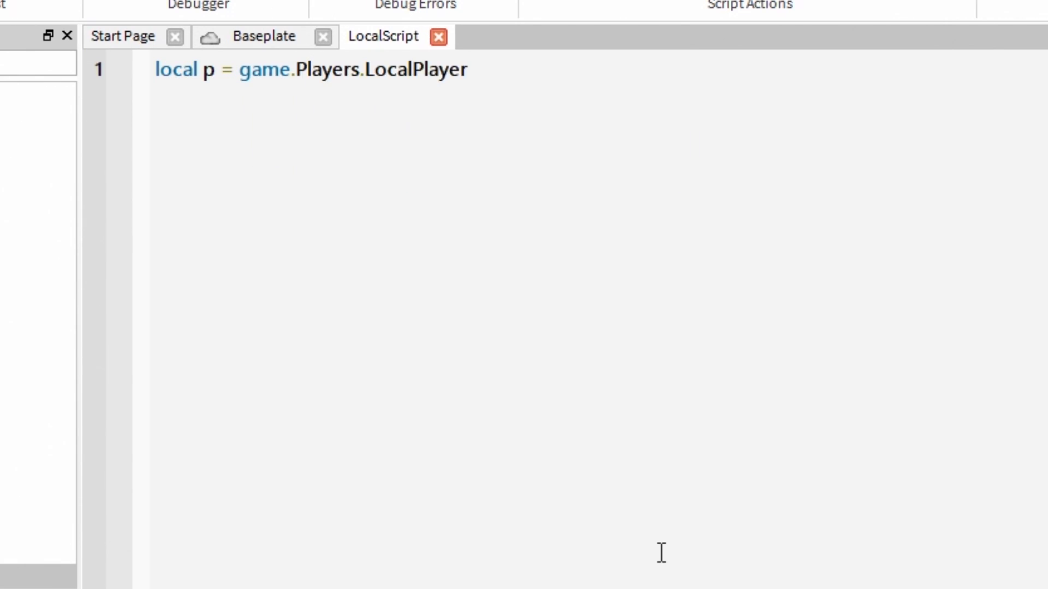
{"action": "key", "text": "Return"}
{"action": "key", "text": "Return"}
{"action": "type", "text": "script"}
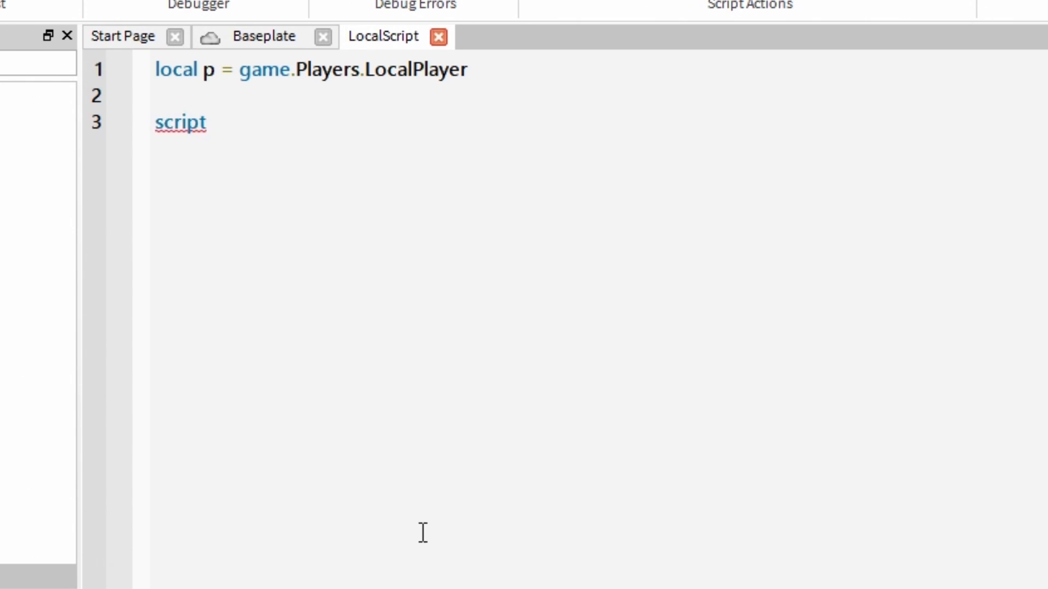
{"action": "type", "text": ".Parent."}
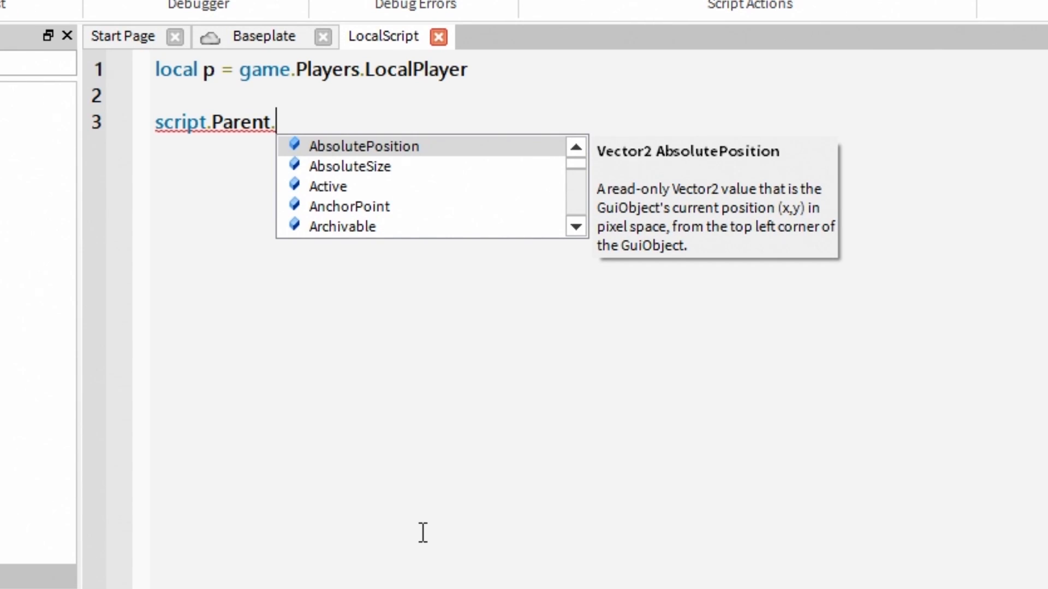
{"action": "type", "text": "Mouse"}
{"action": "key", "text": "Tab"}
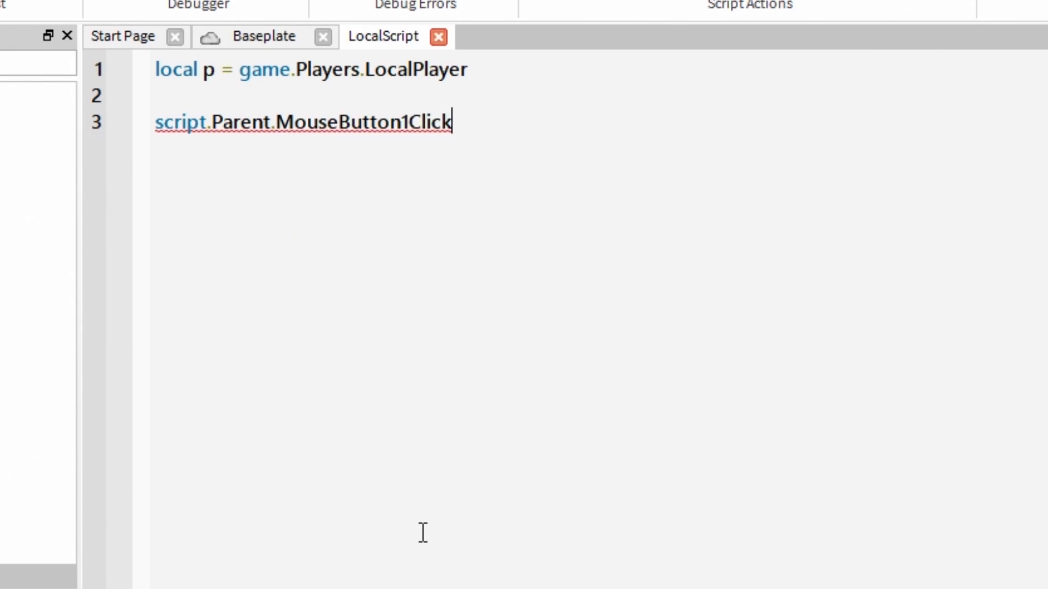
{"action": "type", "text": ":conne"}
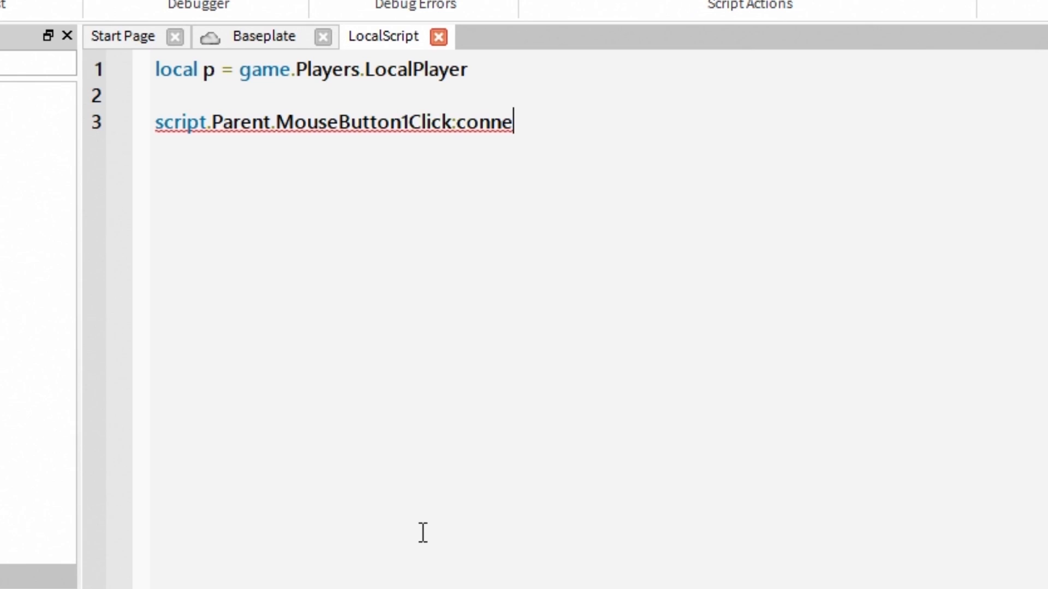
{"action": "type", "text": "ct(fu"}
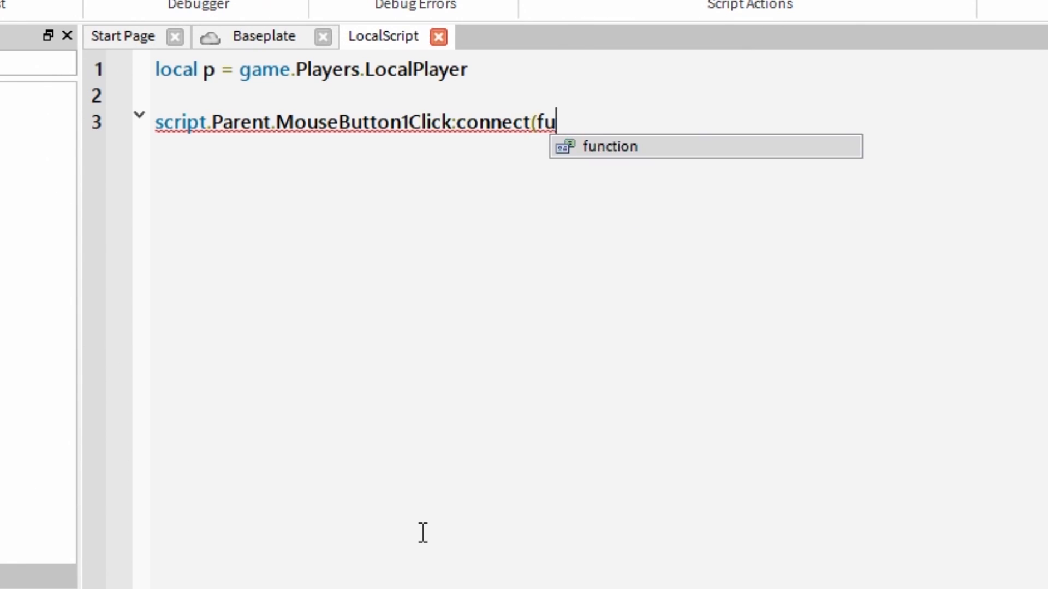
{"action": "key", "text": "Tab"}
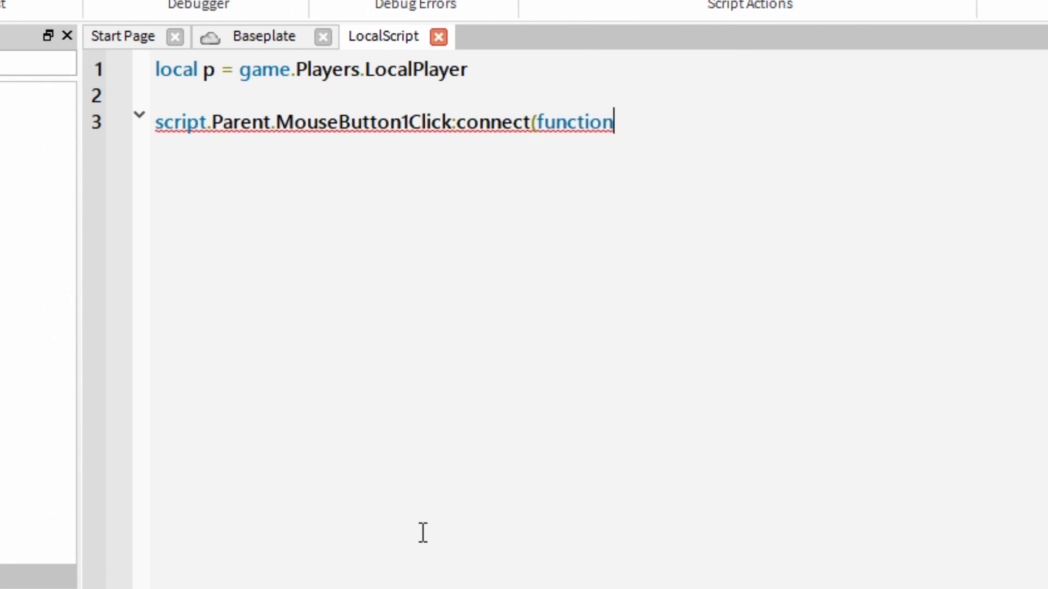
{"action": "type", "text": "()"}
{"action": "key", "text": "Return"}
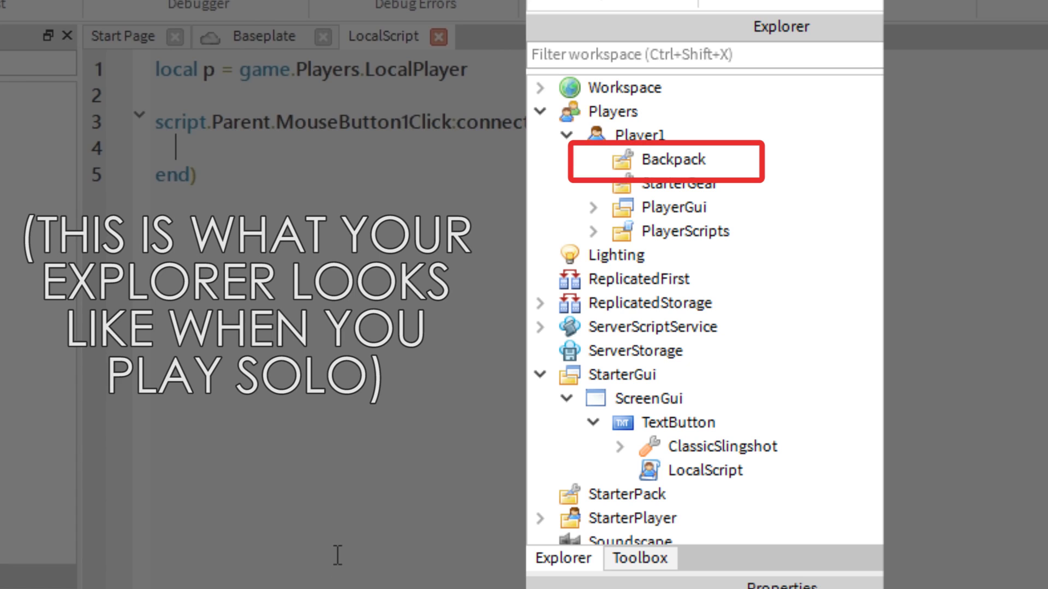
{"action": "type", "text": "local tool = script.P"}
Write local tool = script.Parent.ClassicSlingshot:Clone() and tool.Parent = p.Backpack inside the handler.
{"action": "key", "text": "Tab"}
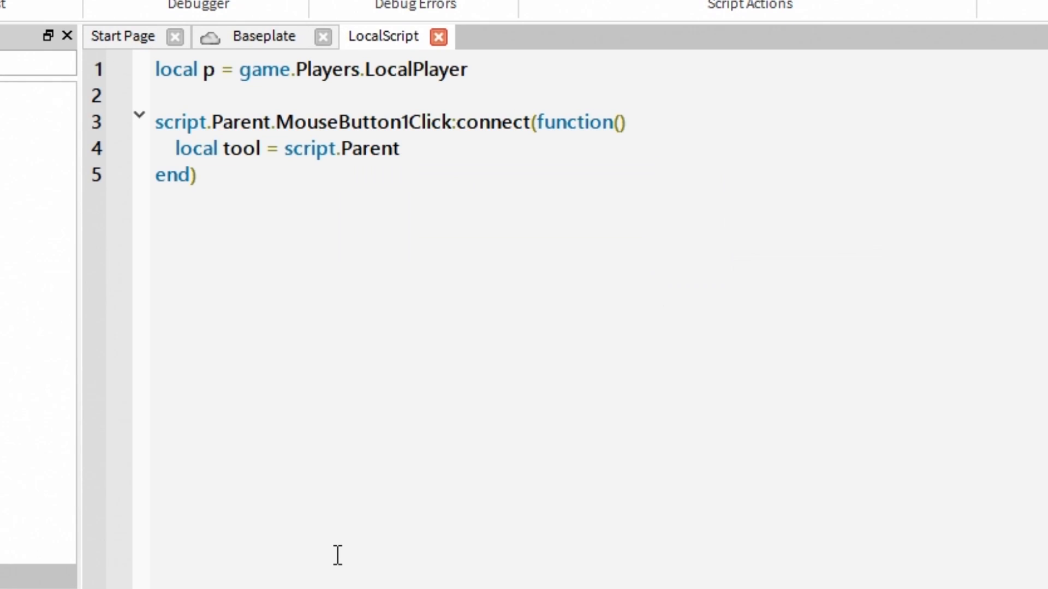
{"action": "type", "text": ".C"}
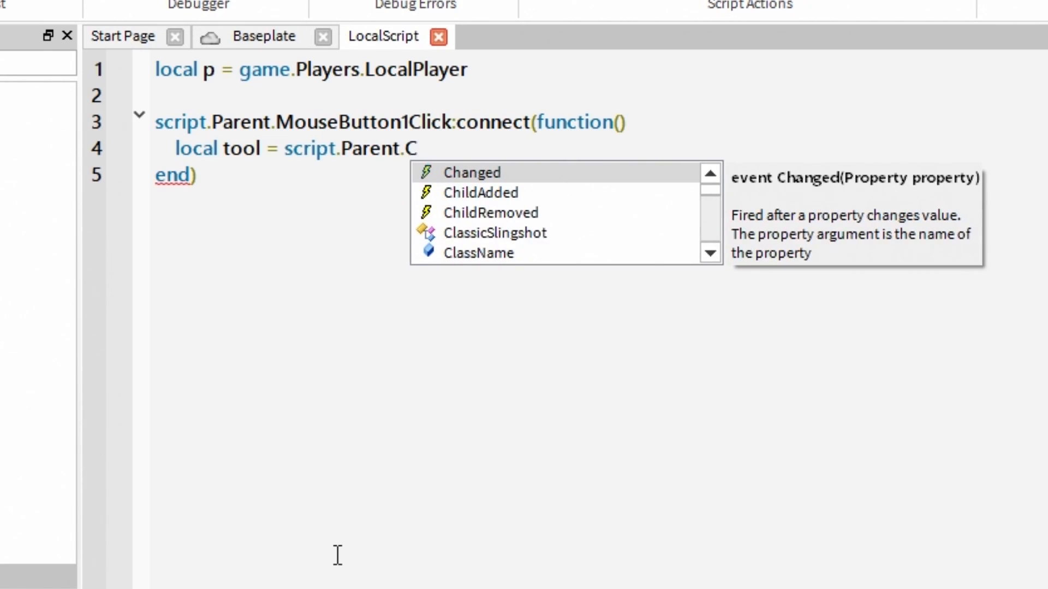
{"action": "type", "text": "la"}
{"action": "key", "text": "Tab"}
{"action": "type", "text": ":"}
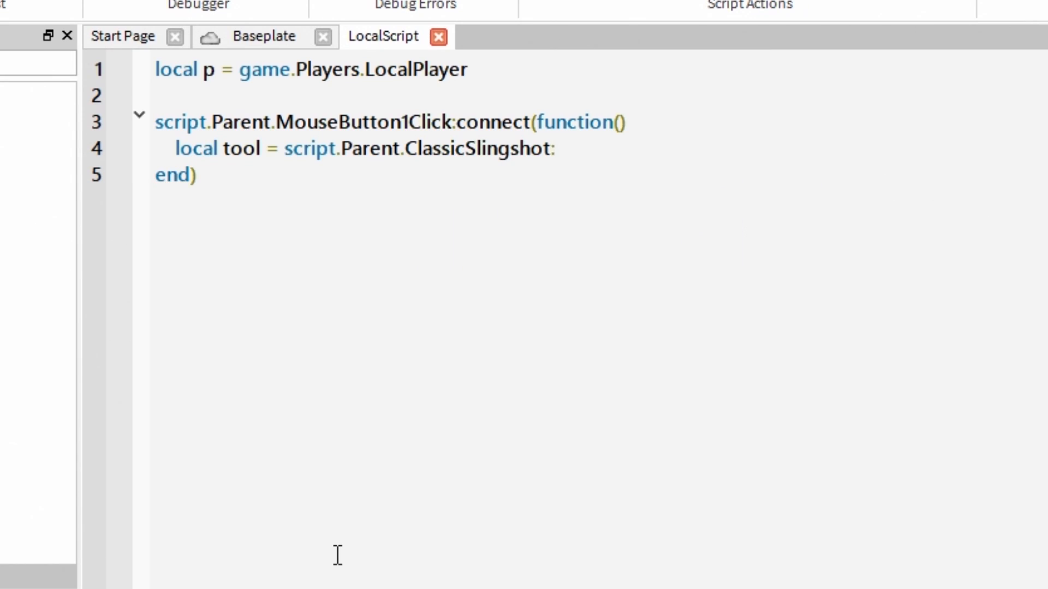
{"action": "type", "text": "Clone()"}
{"action": "key", "text": "Return"}
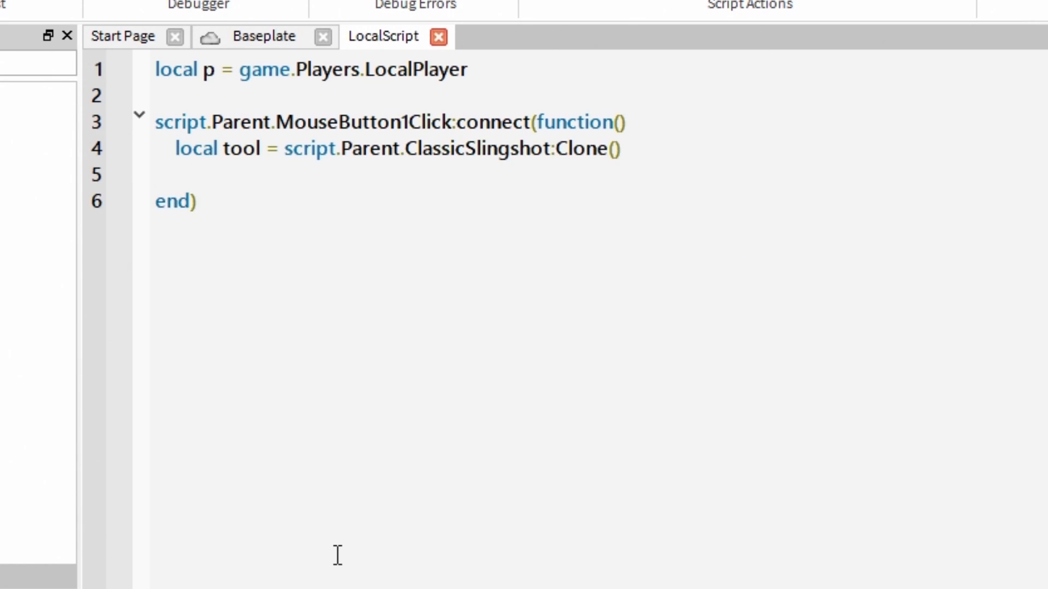
{"action": "type", "text": "tool"}
{"action": "type", "text": ".Pa"}
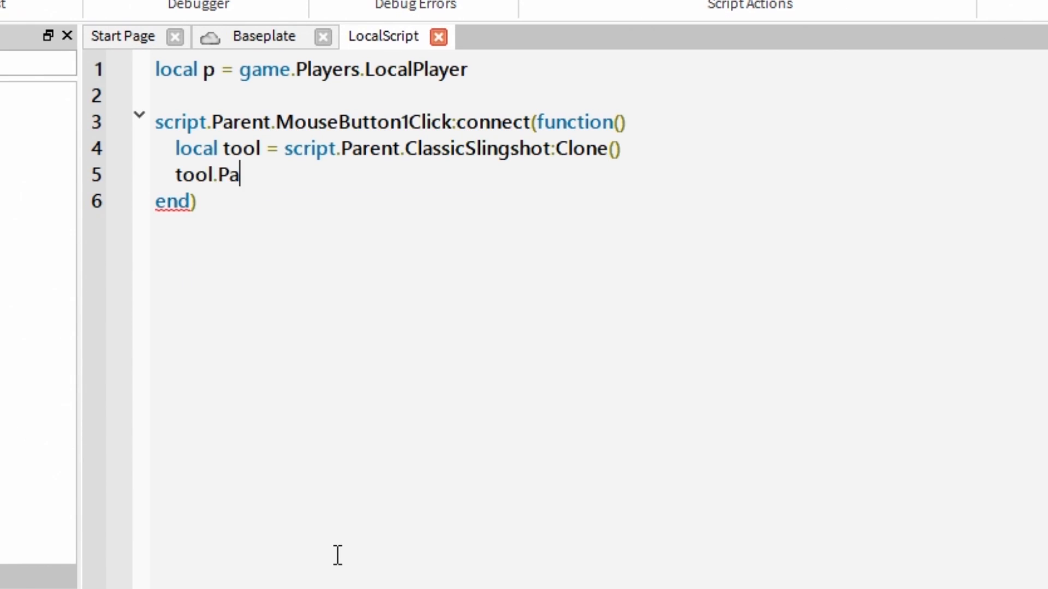
{"action": "type", "text": "rent = "}
{"action": "type", "text": "p."}
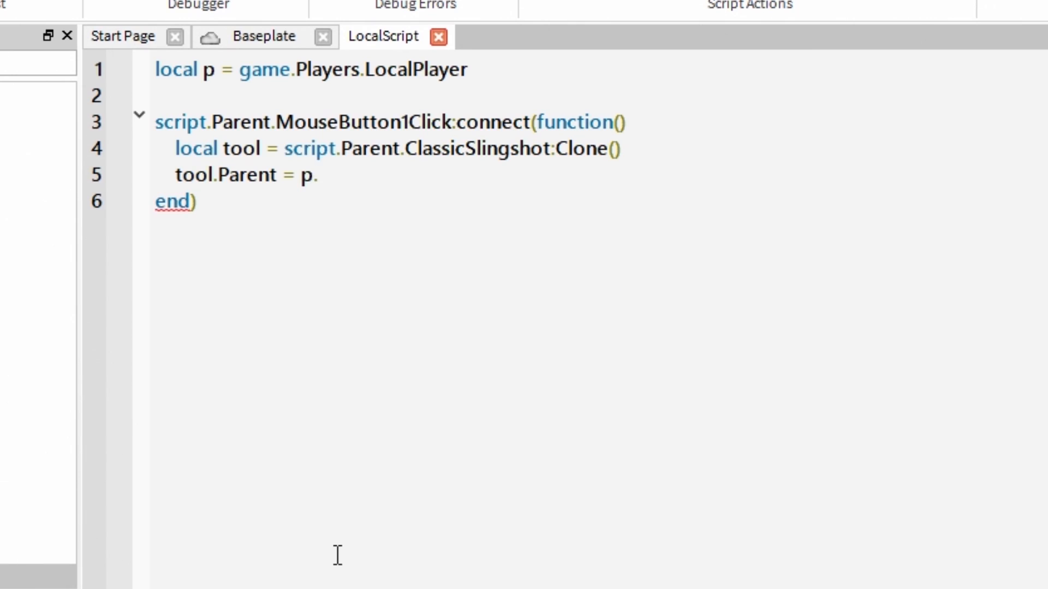
{"action": "type", "text": "Backpack"}
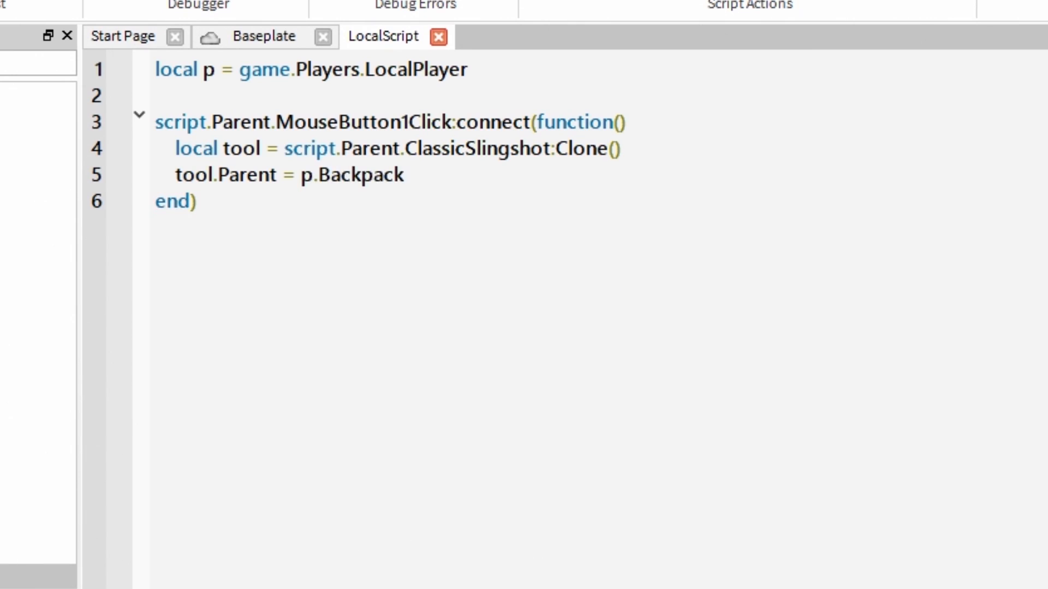
{"action": "key", "text": "Return"}
{"action": "key", "text": "Return"}
{"action": "key", "text": "Down"}
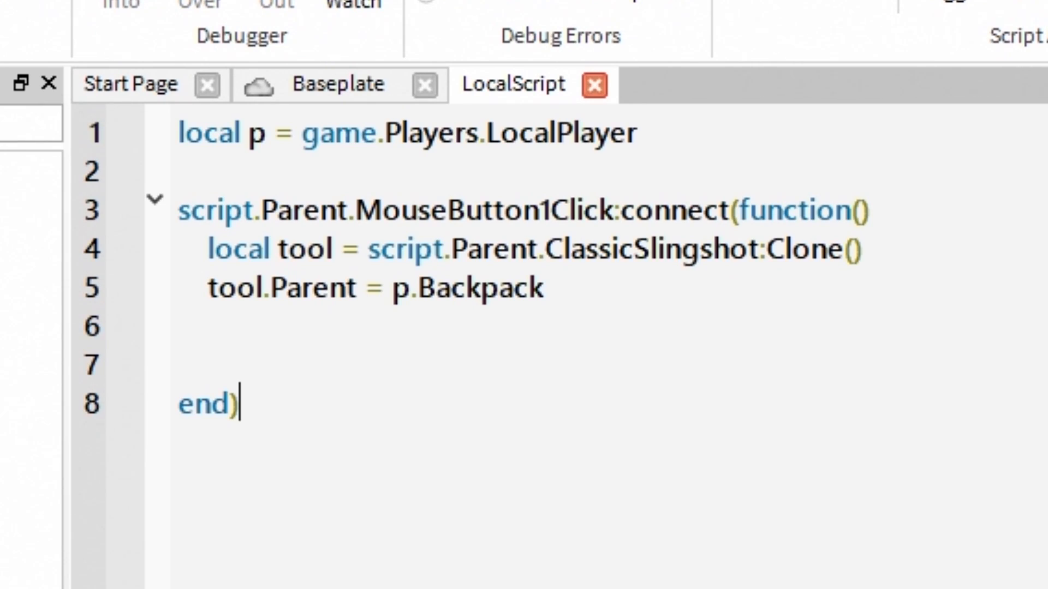
Return to the Baseplate scene, start Play, and click Weapon to get a slingshot in the hotbar.
{"action": "left_click", "coordinate": [294, 73]}
{"action": "left_click", "coordinate": [352, 123]}
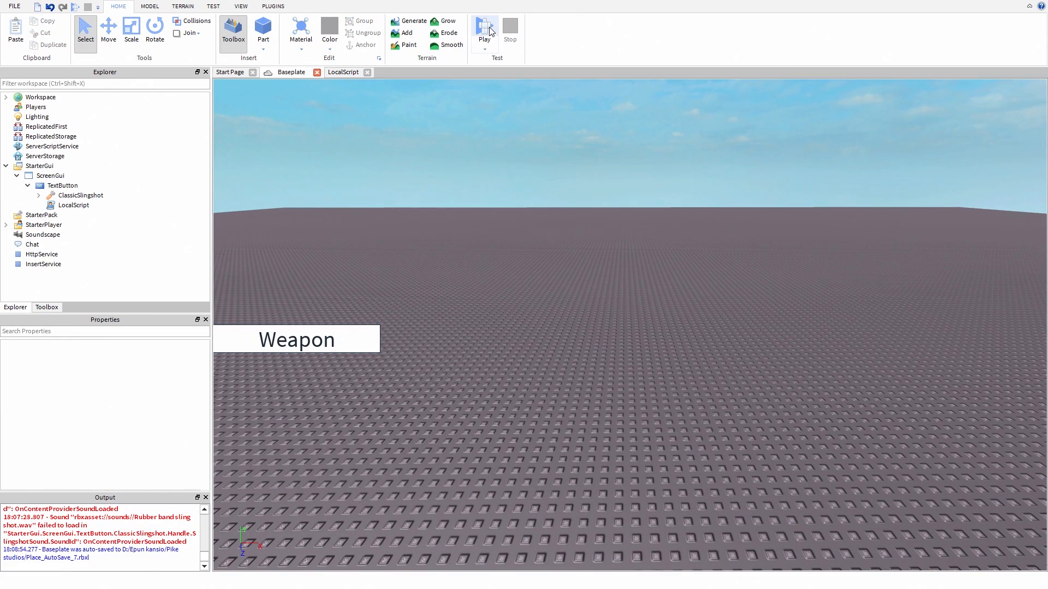
{"action": "left_click", "coordinate": [489, 31]}
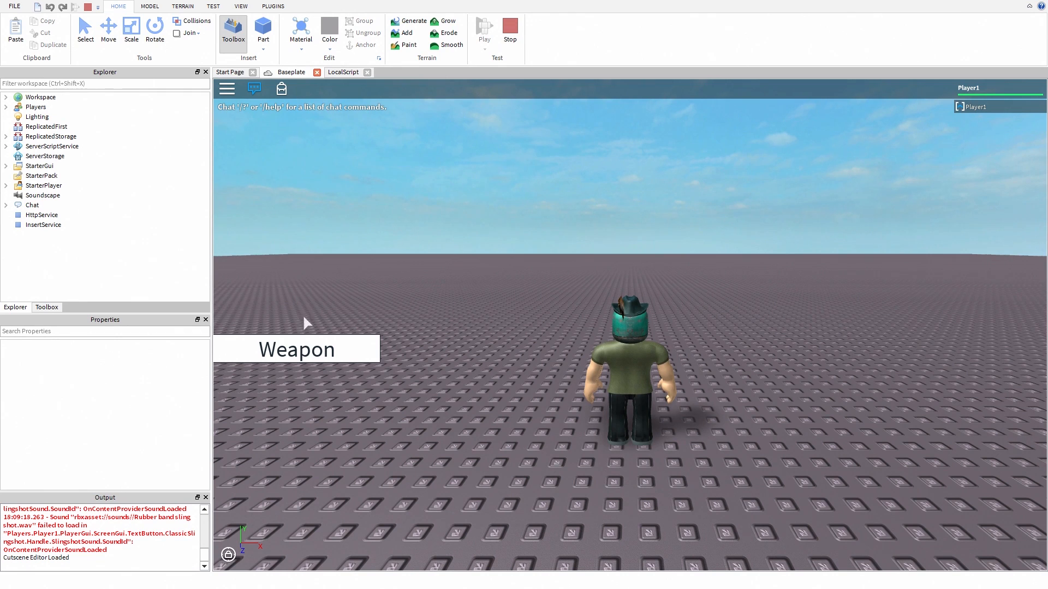
{"action": "left_click", "coordinate": [298, 351]}
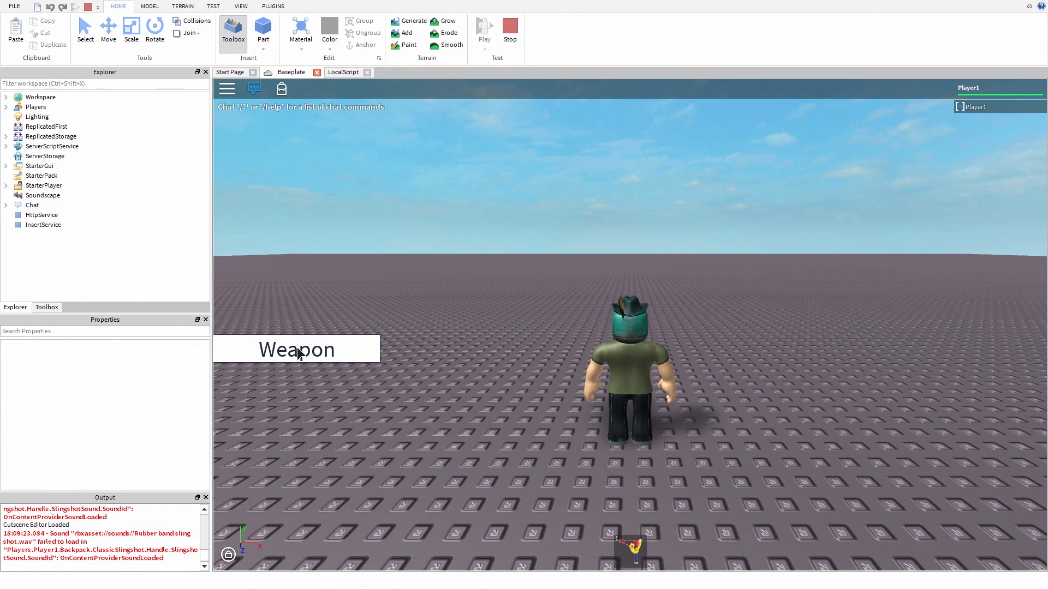